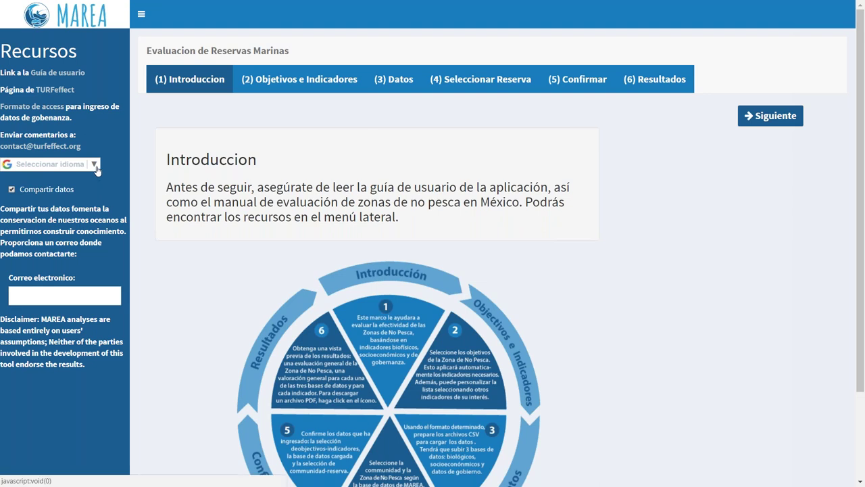
# Look over the available translation languages and the Guía de usuario link among the sidebar resources.
pyautogui.click(95, 166)
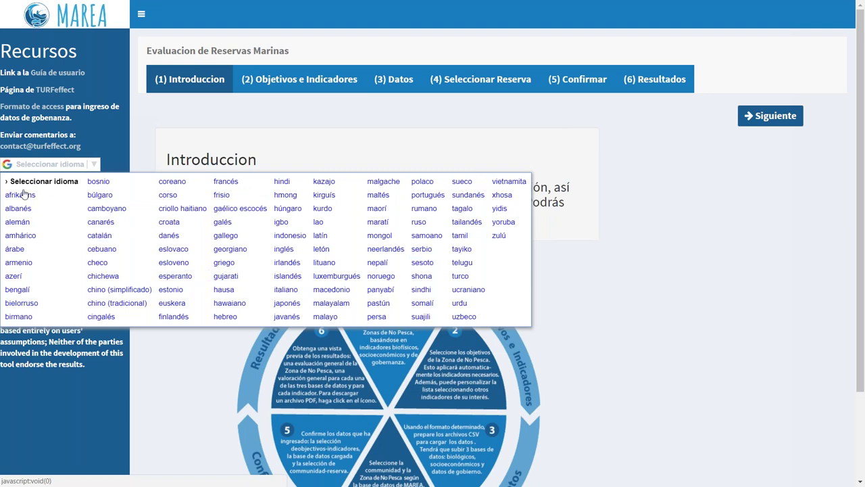
pyautogui.click(149, 161)
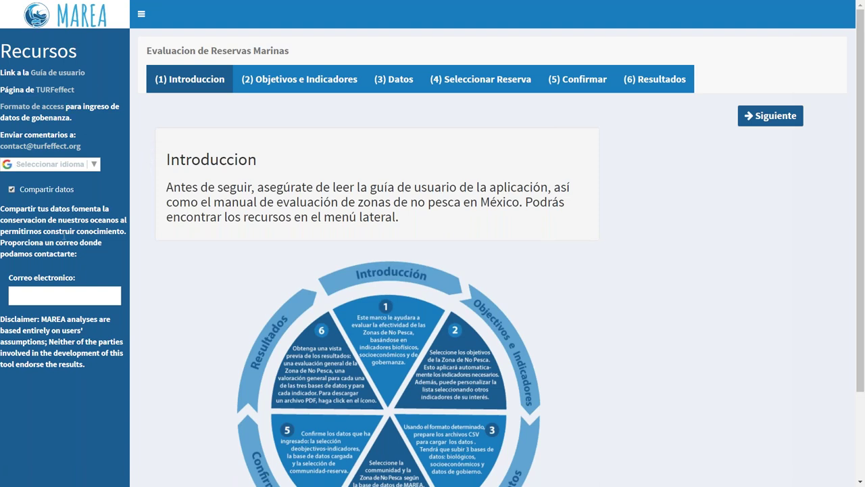
pyautogui.moveTo(1, 73); pyautogui.dragTo(90, 74)
pyautogui.click(157, 162)
# Try out the Compartir datos option and its contact e-mail field, and hide the resources sidebar.
pyautogui.click(11, 189)
pyautogui.click(11, 190)
pyautogui.click(30, 297)
pyautogui.click(12, 189)
pyautogui.click(141, 17)
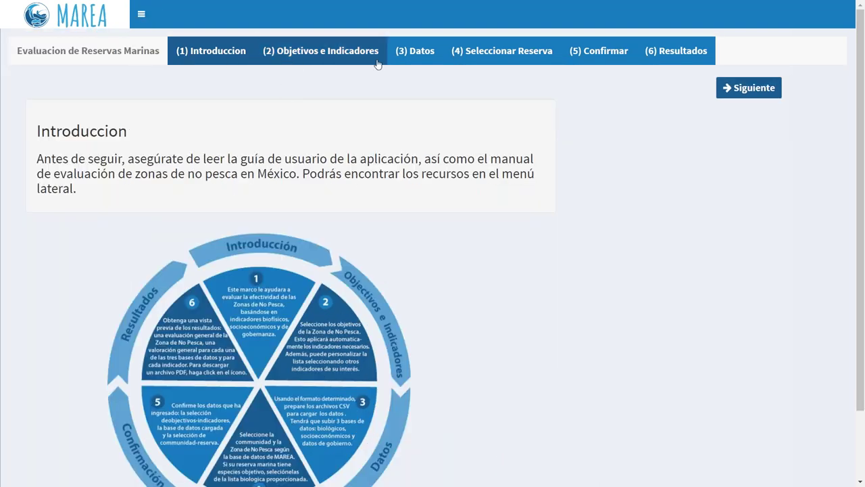
# Go forward to the Objetivos e Indicadores section and return to the Introduccion section.
pyautogui.click(320, 53)
pyautogui.click(211, 51)
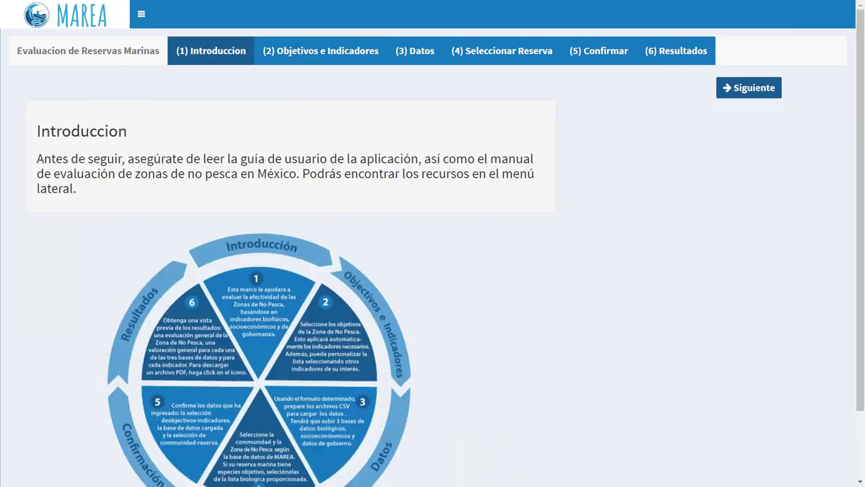
pyautogui.click(730, 88)
pyautogui.click(135, 93)
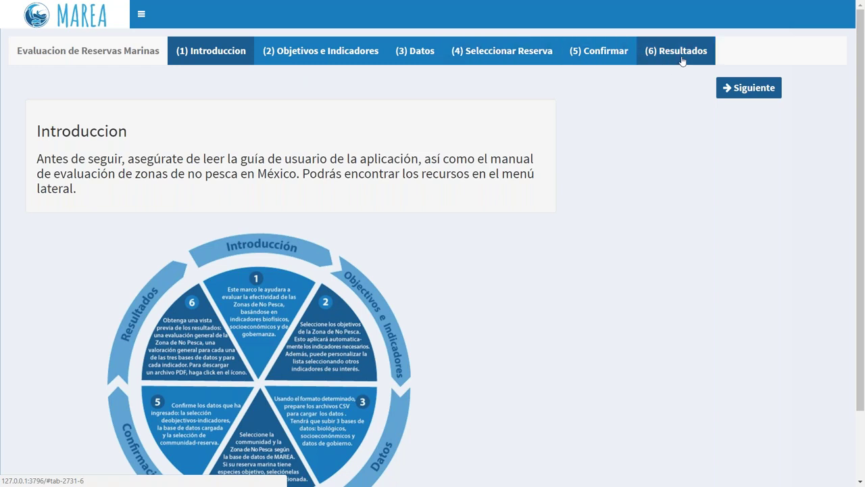
# Add the objective Preservar la diversidad biologica y los ecosistemas and exclude the indicators Indice de diversidad de Shannon, Trabajos alternativos a pesca and Tamano de la reserva.
pyautogui.click(735, 94)
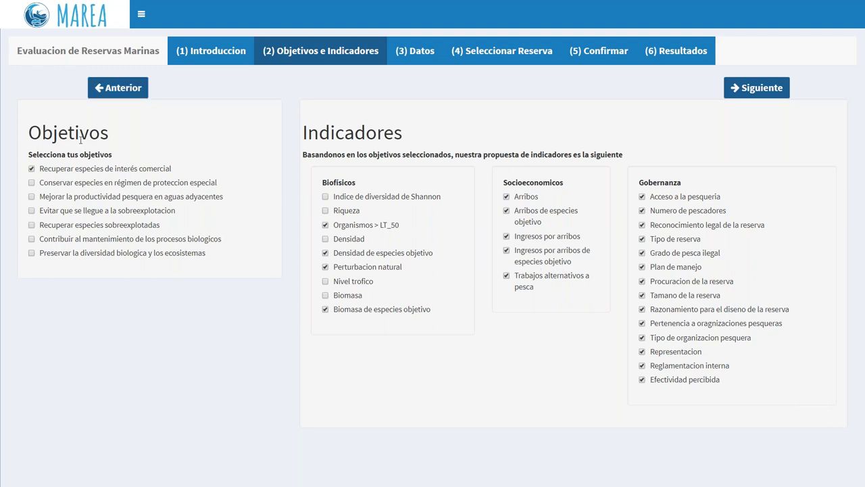
pyautogui.click(32, 254)
pyautogui.click(325, 196)
pyautogui.click(507, 276)
pyautogui.click(643, 295)
# In the Datos section, upload bio_fish.csv as the fish database and bio_invert.csv as the invertebrate database.
pyautogui.click(752, 92)
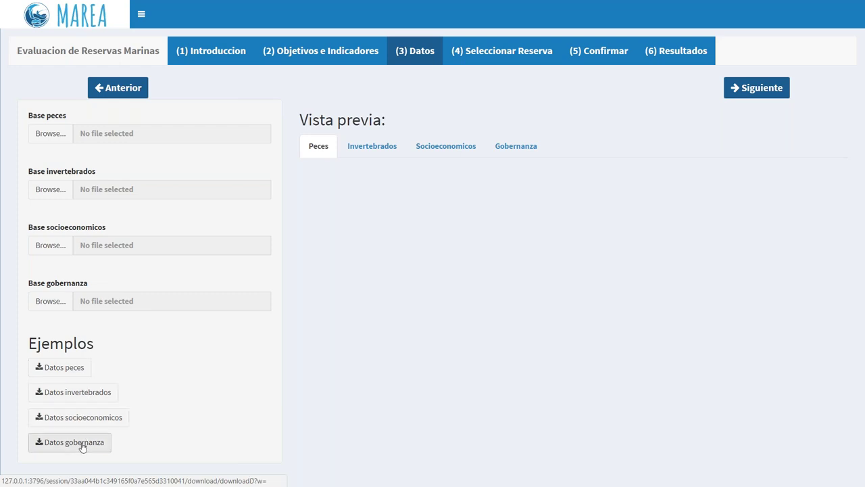
pyautogui.click(51, 138)
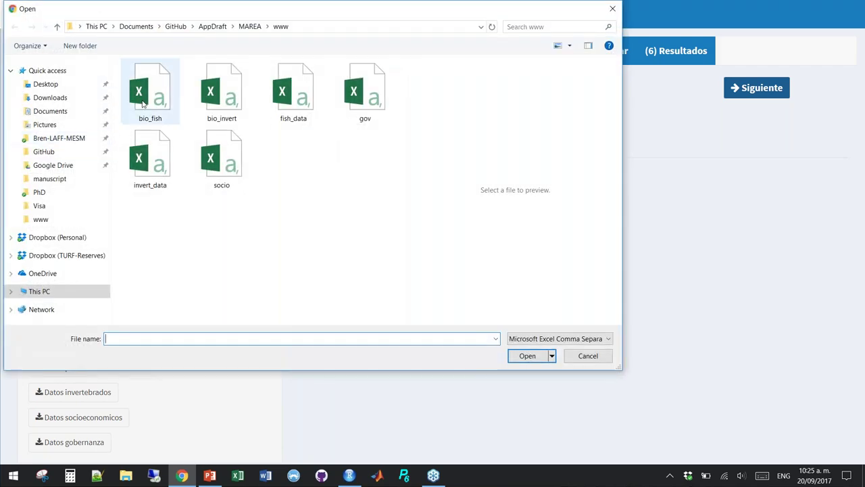
pyautogui.doubleClick(142, 101)
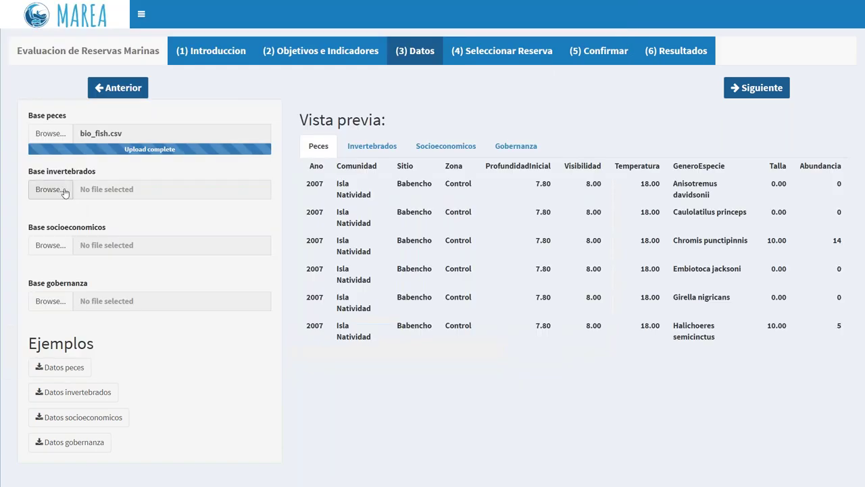
pyautogui.click(51, 189)
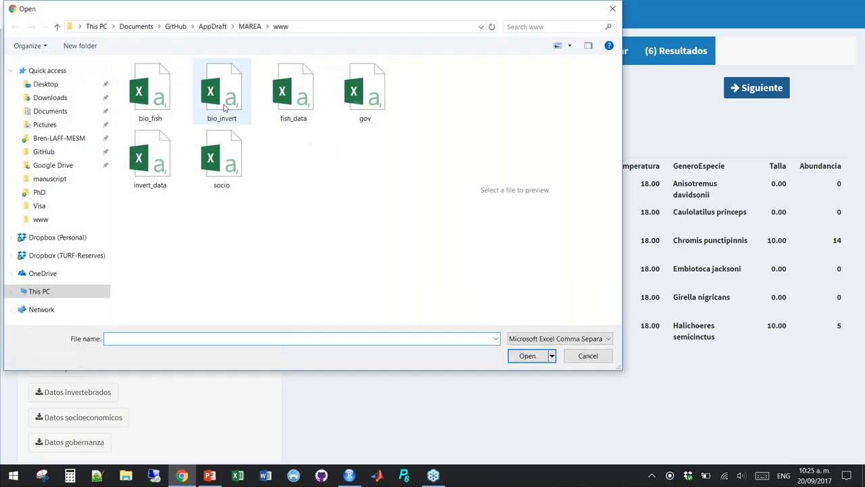
pyautogui.doubleClick(225, 108)
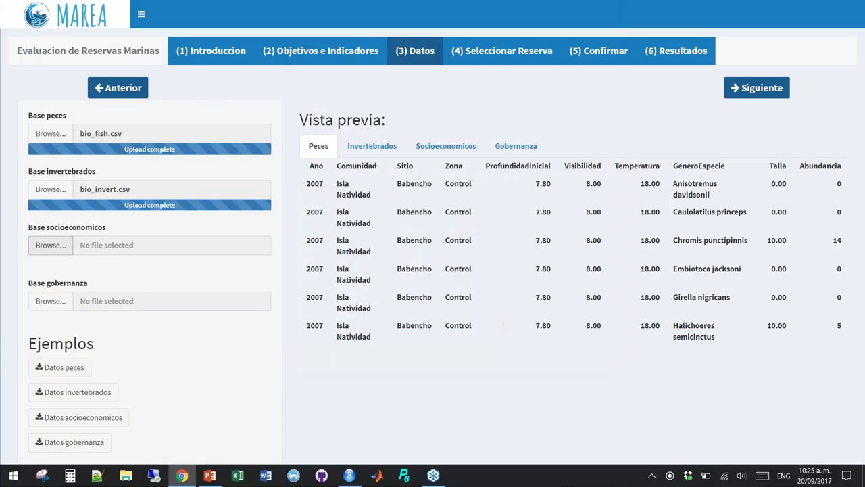
# Upload socio.csv as the socioeconomic database and gov.csv as the governance database.
pyautogui.click(51, 245)
pyautogui.doubleClick(218, 174)
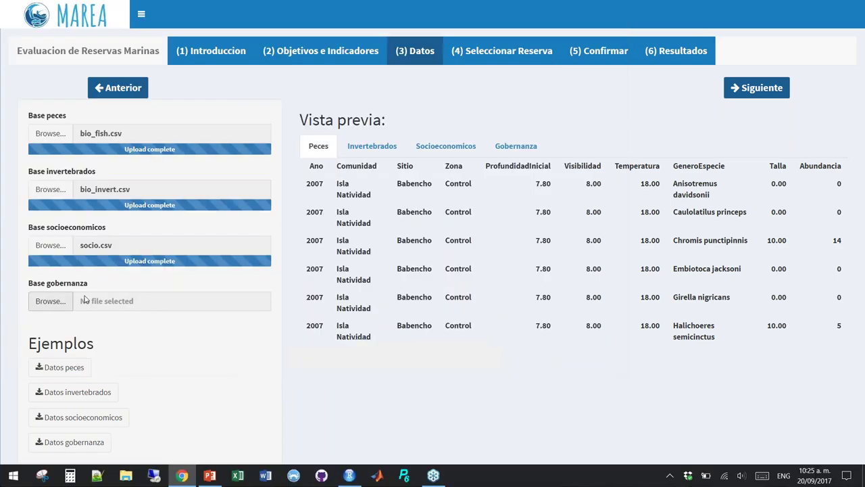
pyautogui.click(54, 301)
pyautogui.doubleClick(363, 95)
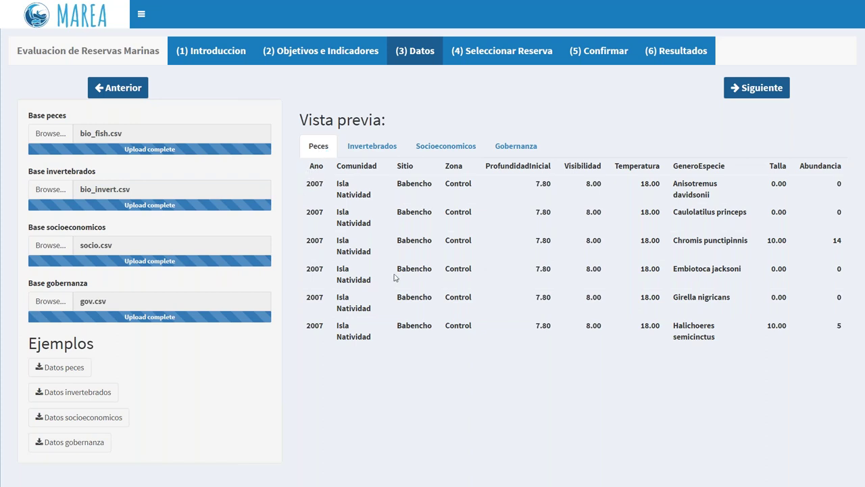
# Review the data previews for invertebrates, socioeconomics, governance and fish, including the Comunidad column of the fish data.
pyautogui.click(389, 148)
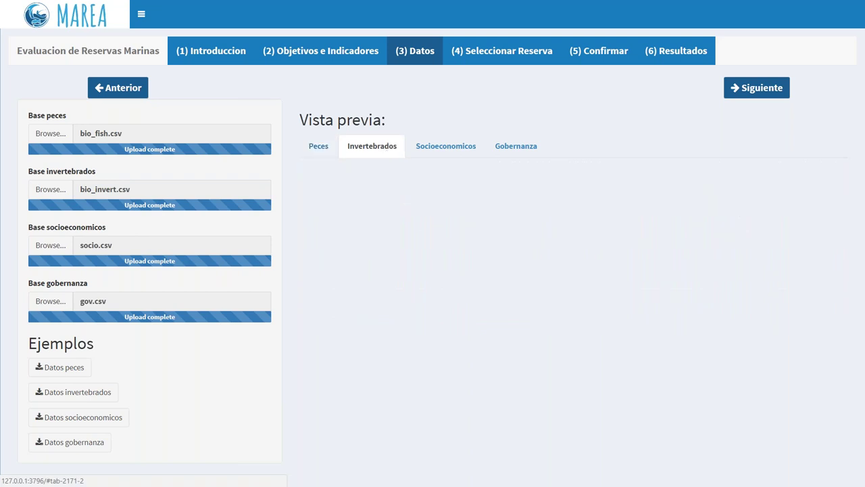
pyautogui.click(447, 148)
pyautogui.click(509, 154)
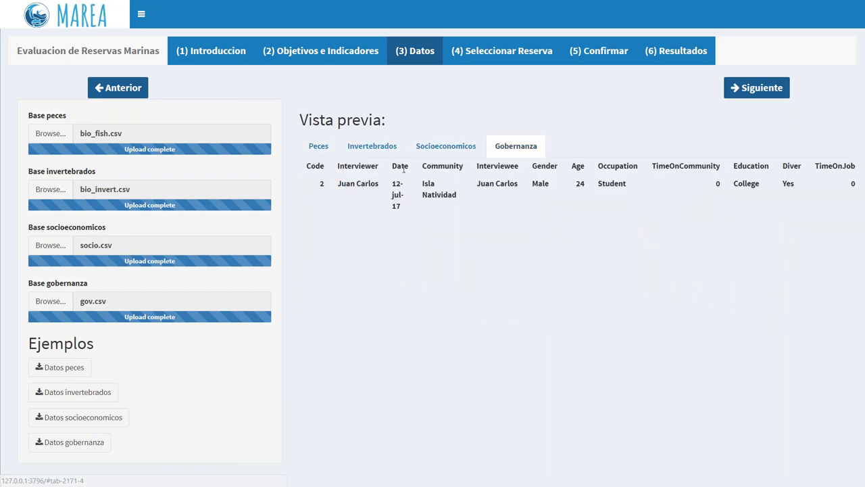
pyautogui.click(321, 147)
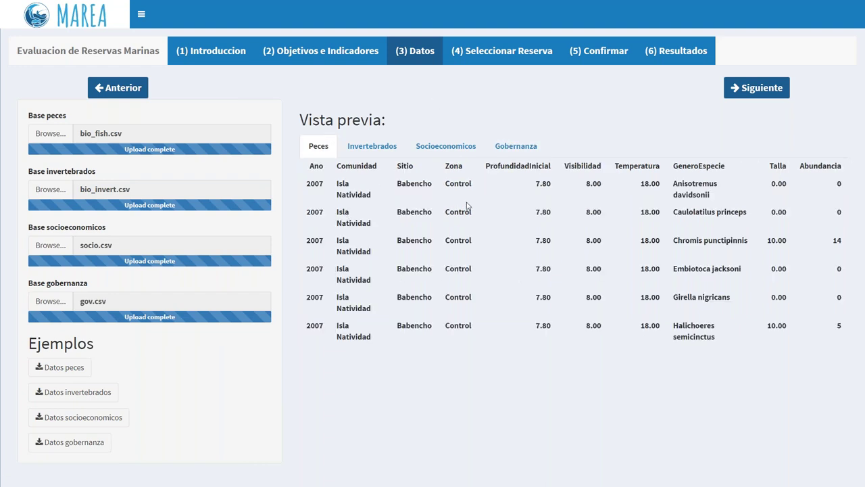
pyautogui.click(741, 93)
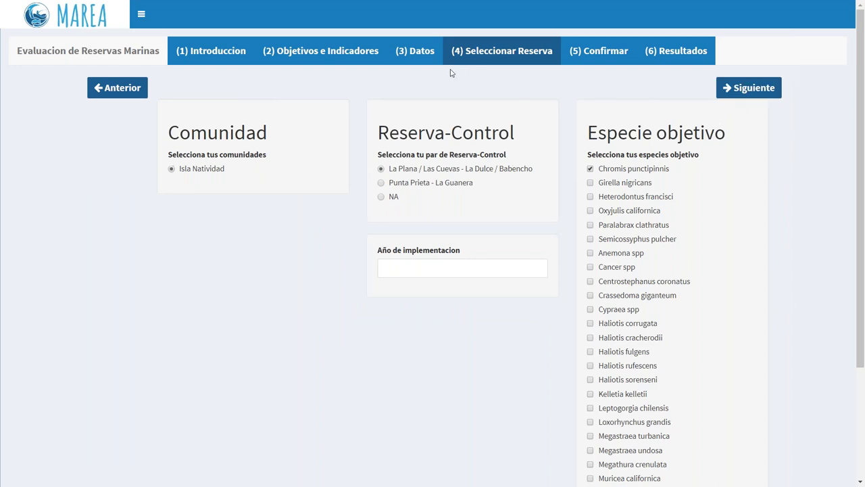
pyautogui.click(428, 58)
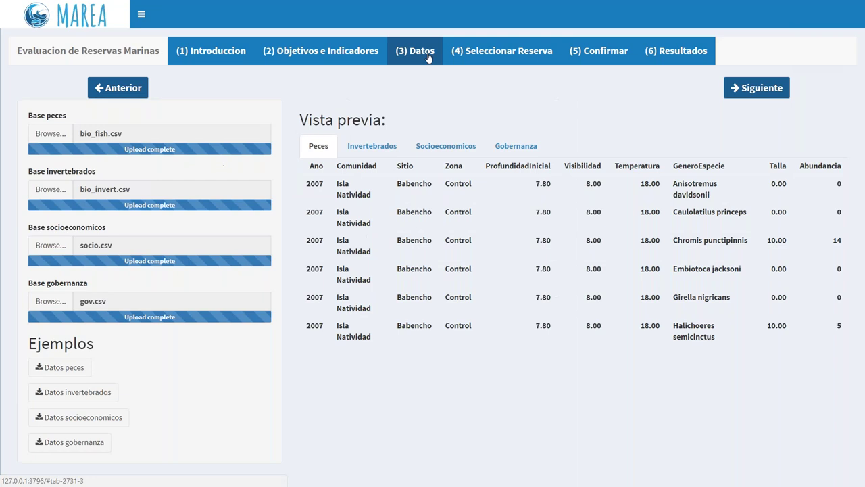
pyautogui.moveTo(336, 166); pyautogui.dragTo(376, 165)
pyautogui.click(376, 165)
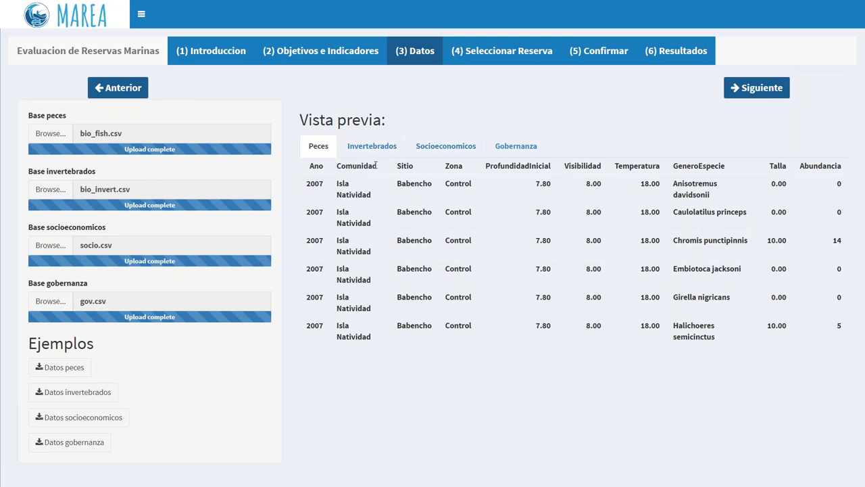
# In the reserve selection section, choose the reserve-control pair La Plana / Las Cuevas - La Dulce / Babencho.
pyautogui.click(480, 53)
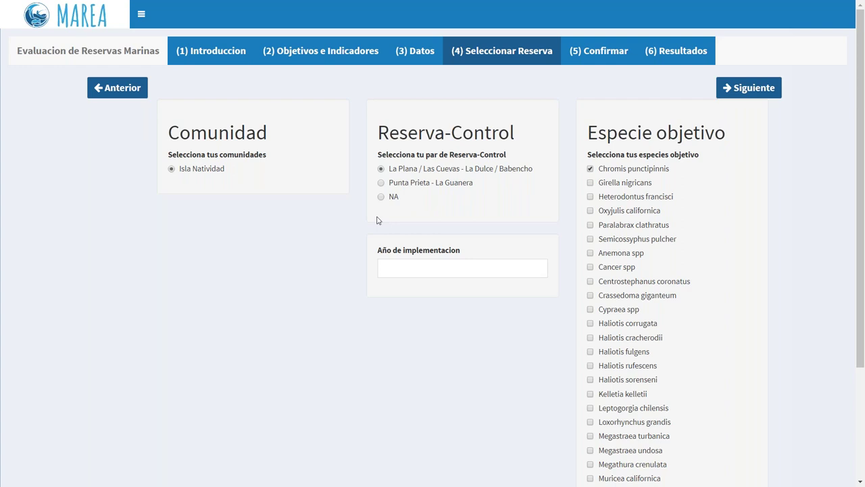
pyautogui.click(412, 185)
pyautogui.click(412, 169)
pyautogui.scroll(-2, 709, 247)
pyautogui.scroll(2, 710, 239)
# Set the reserve's year of implementation to 2006.
pyautogui.click(463, 268)
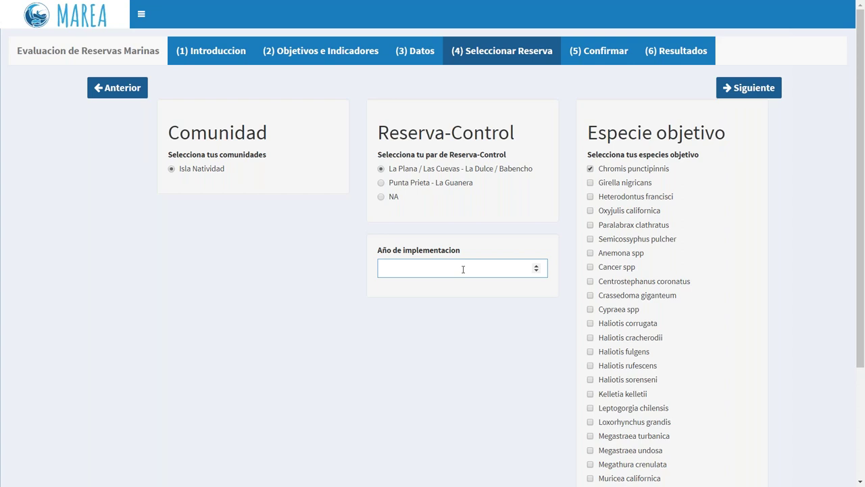
pyautogui.write('2006')
pyautogui.click(536, 266)
pyautogui.click(538, 271)
pyautogui.click(563, 236)
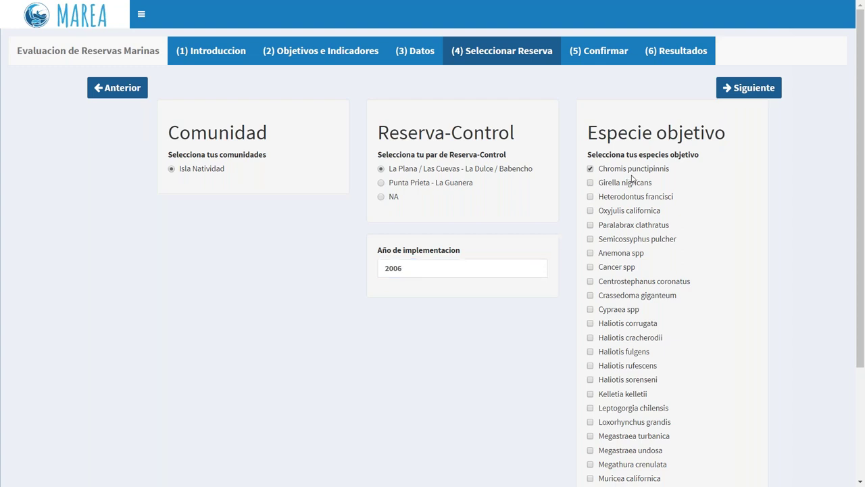
# Deselect Chromis punctipinnis and choose Panulirus interruptus, Parastichopus parvimensis and the two Strongylocentrotus species as target species.
pyautogui.click(604, 173)
pyautogui.scroll(-3, 612, 196)
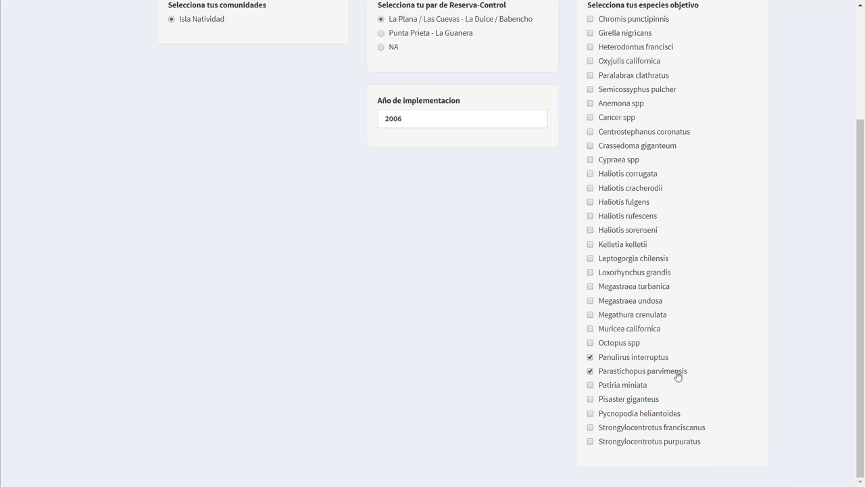
pyautogui.click(591, 442)
pyautogui.click(591, 427)
pyautogui.scroll(1, 685, 392)
pyautogui.scroll(-1, 684, 393)
pyautogui.scroll(1, 683, 392)
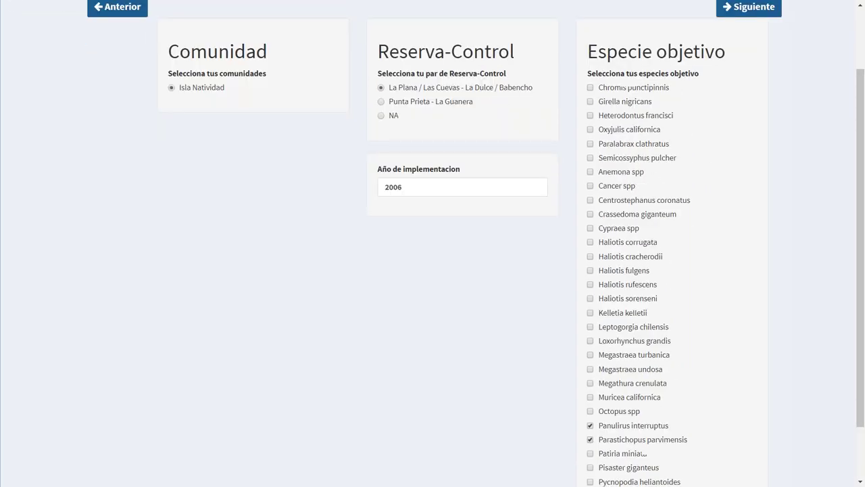
pyautogui.scroll(1, 654, 277)
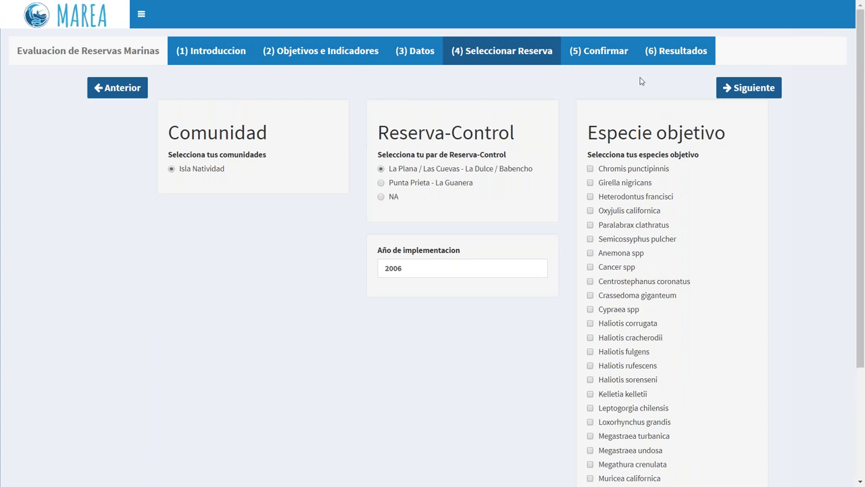
# Check the confirmation summary, including the reserve and community the analysis is generated for.
pyautogui.click(736, 93)
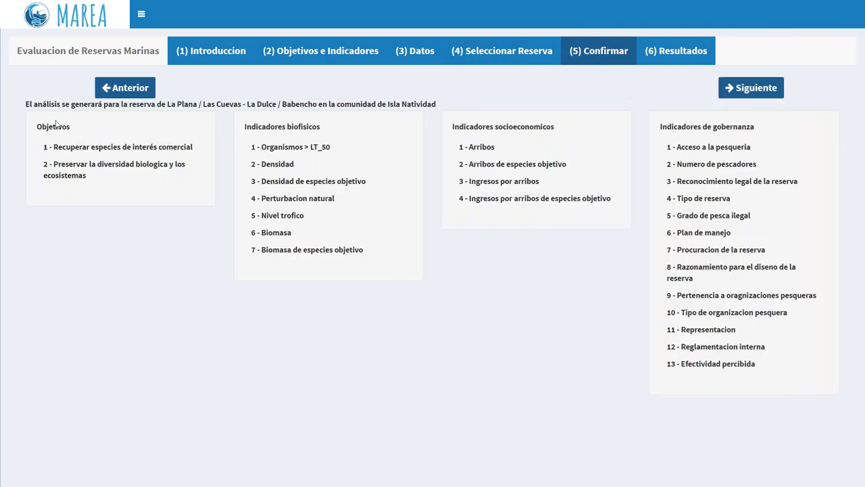
pyautogui.moveTo(27, 104); pyautogui.dragTo(451, 107)
pyautogui.click(437, 107)
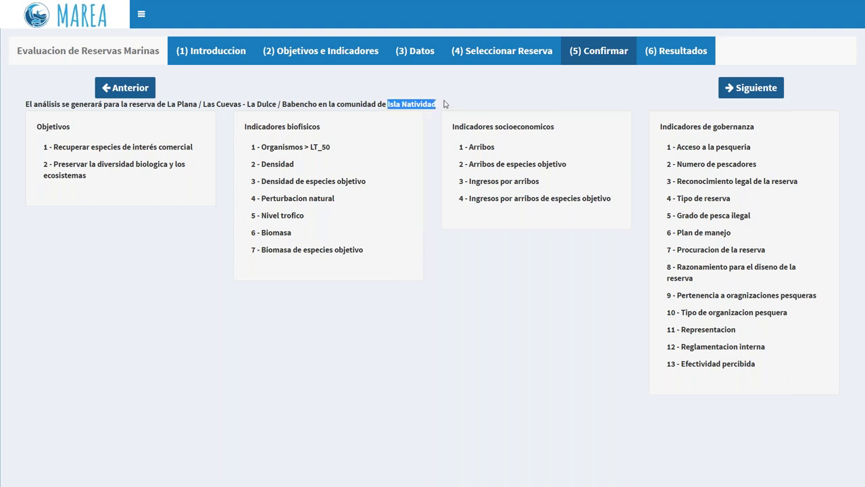
pyautogui.click(446, 106)
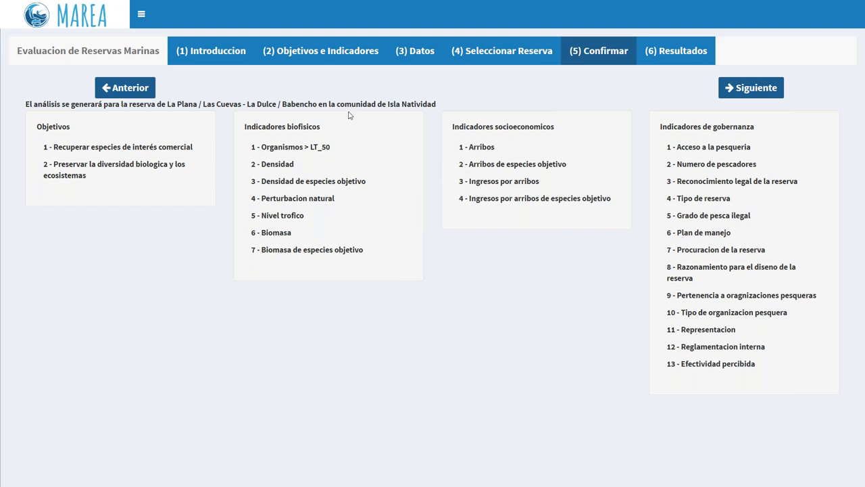
# Revise the indicators by excluding Arribos and including Riqueza, and return to the confirmation summary.
pyautogui.click(341, 62)
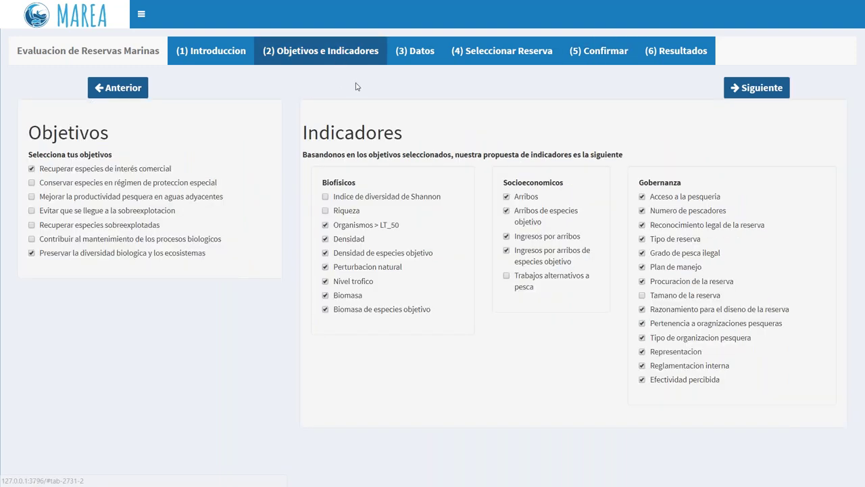
pyautogui.click(520, 197)
pyautogui.click(342, 214)
pyautogui.click(609, 53)
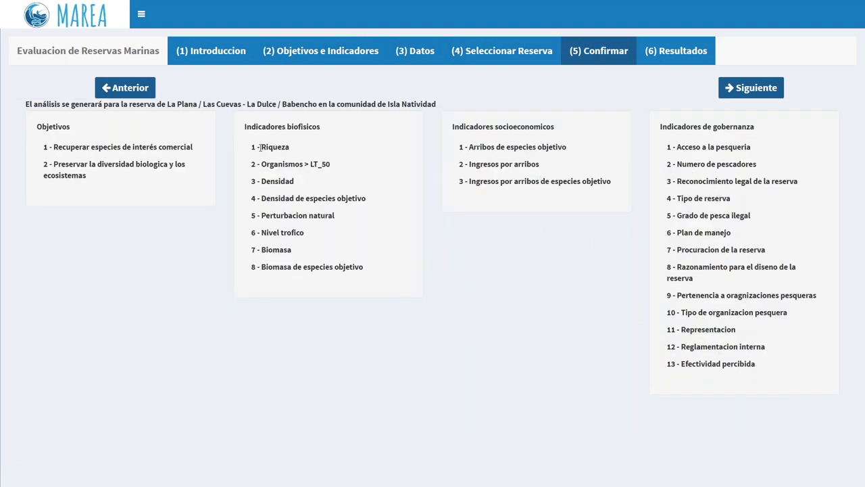
# Generate the evaluation results and expand the individual indicator scores for Biofisicos, Socioeconomicos and Gobernanza.
pyautogui.click(683, 57)
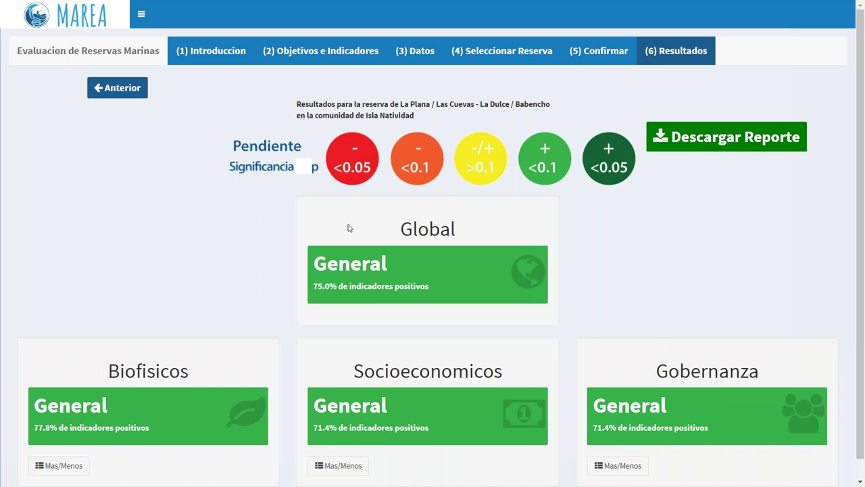
pyautogui.scroll(-1, 349, 228)
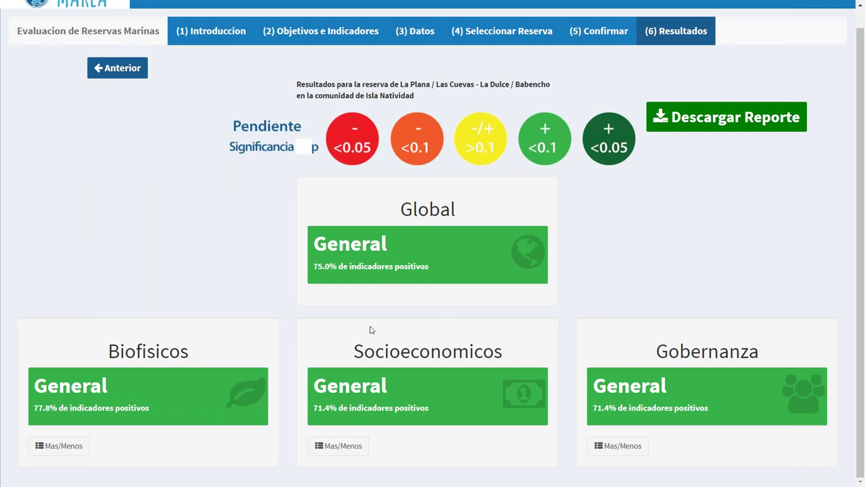
pyautogui.click(65, 449)
pyautogui.click(319, 447)
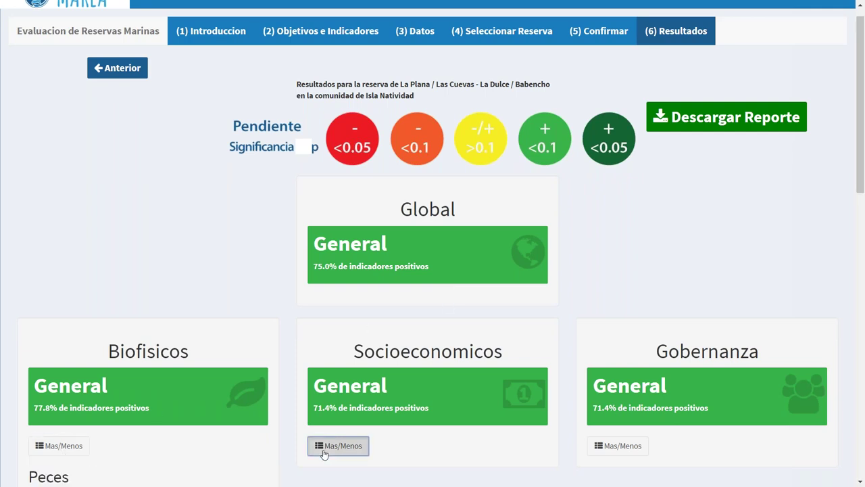
pyautogui.click(605, 446)
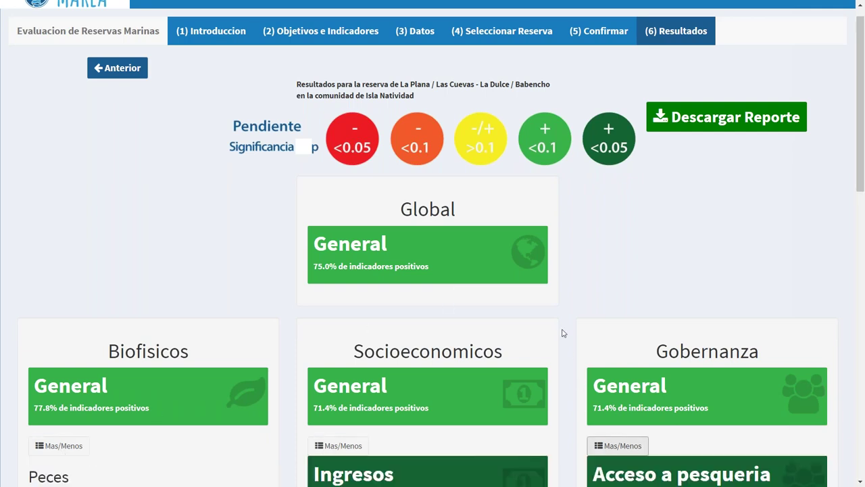
pyautogui.scroll(-1, 564, 332)
pyautogui.scroll(-3, 563, 333)
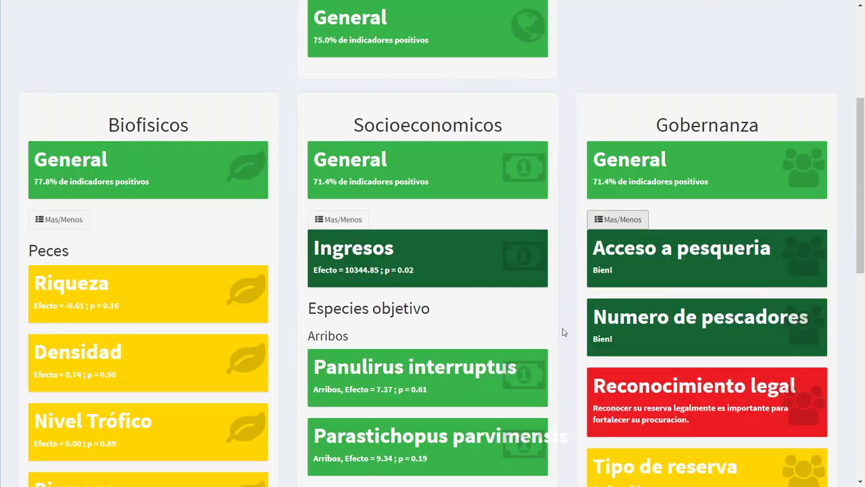
# Examine the individual indicator scores across the three categories and compare them with the colour legend for slope and significance.
pyautogui.scroll(-2, 563, 332)
pyautogui.scroll(-1, 580, 273)
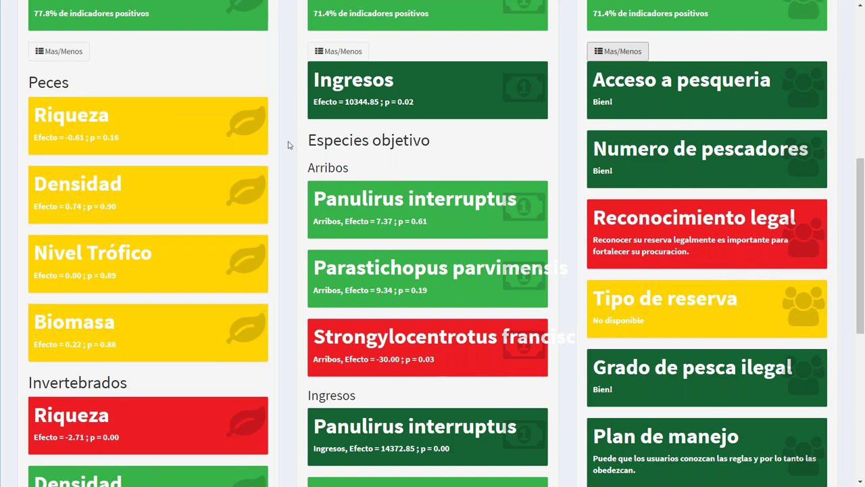
pyautogui.scroll(1, 289, 144)
pyautogui.scroll(-1, 289, 147)
pyautogui.moveTo(35, 139); pyautogui.dragTo(126, 143)
pyautogui.click(84, 150)
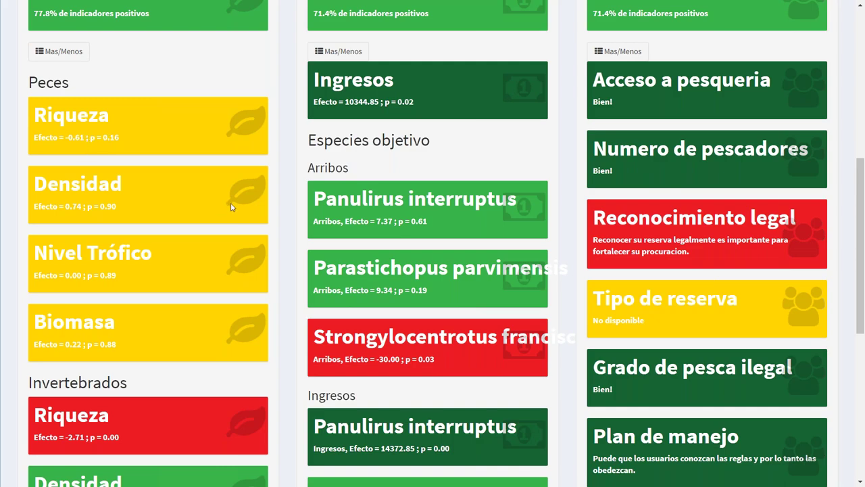
pyautogui.scroll(-1, 231, 207)
pyautogui.scroll(-3, 235, 267)
pyautogui.scroll(3, 235, 267)
pyautogui.scroll(3, 235, 267)
pyautogui.scroll(2, 235, 268)
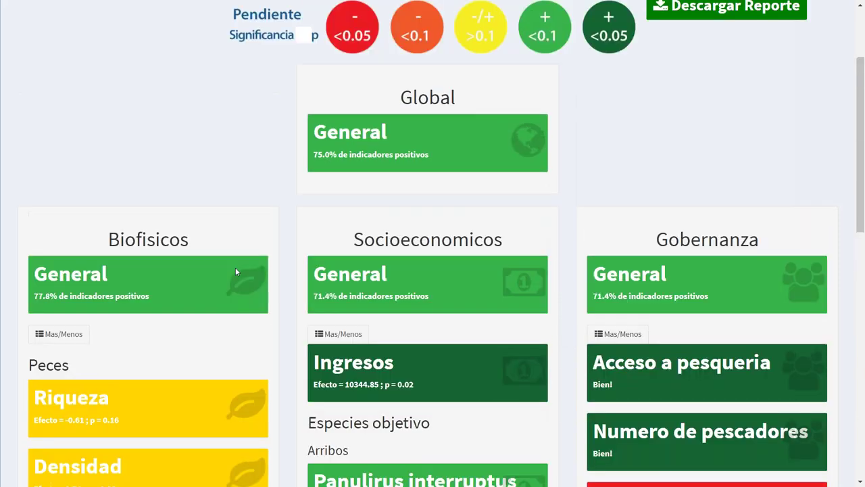
pyautogui.scroll(2, 235, 268)
pyautogui.scroll(1, 236, 271)
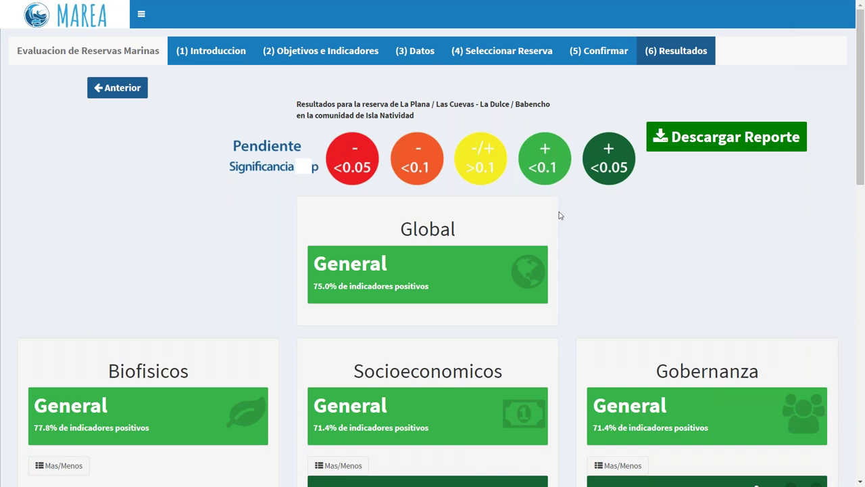
# Examine the effect and p-value of Riqueza under Peces, and the Biofisicos scores for Invertebrados and Especies objetivo.
pyautogui.scroll(-1, 559, 215)
pyautogui.scroll(-5, 559, 215)
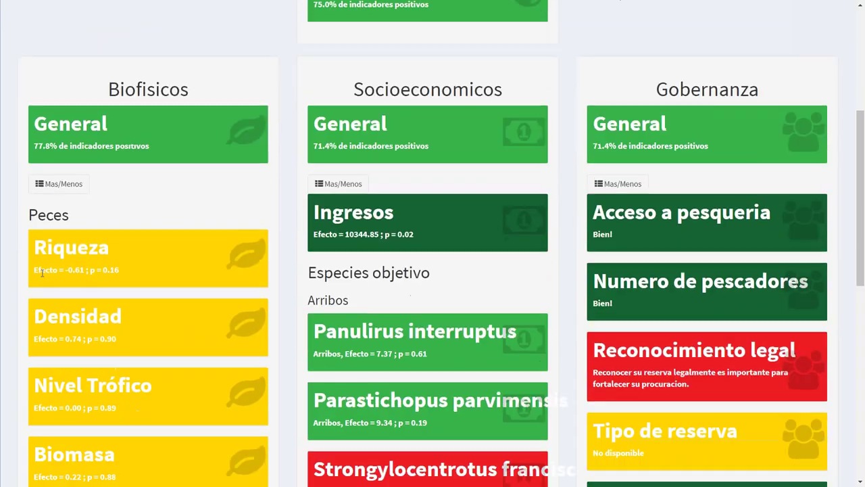
pyautogui.moveTo(34, 270); pyautogui.dragTo(84, 270)
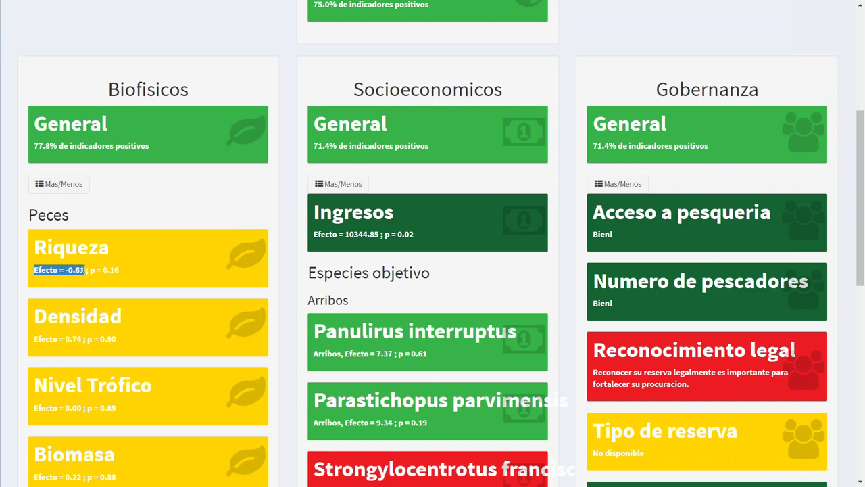
pyautogui.click(82, 270)
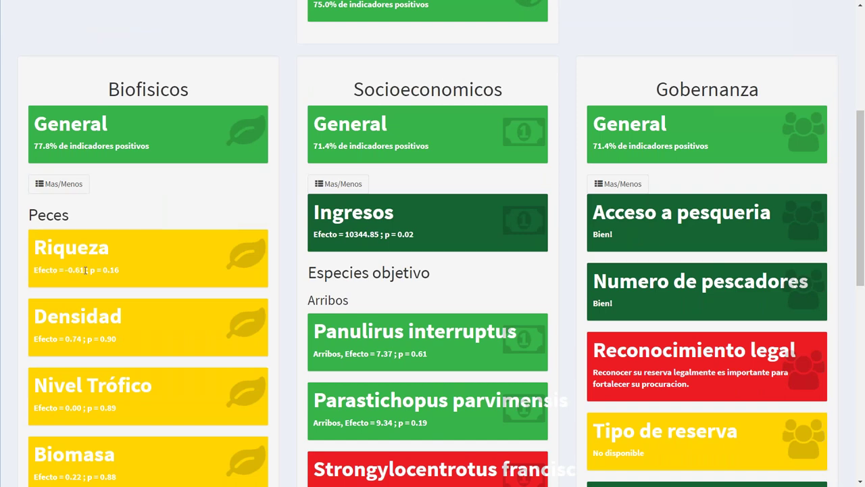
pyautogui.moveTo(85, 270); pyautogui.dragTo(66, 270)
pyautogui.moveTo(119, 269); pyautogui.dragTo(103, 270)
pyautogui.click(111, 272)
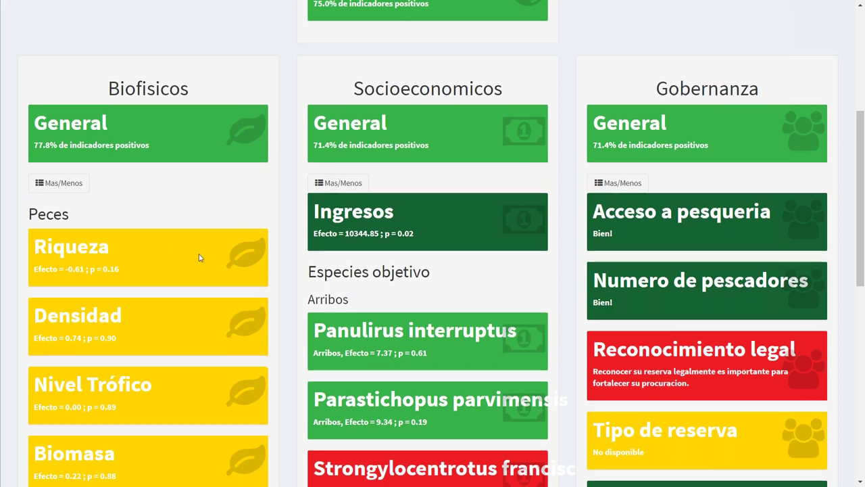
pyautogui.scroll(-1, 200, 256)
pyautogui.scroll(-5, 199, 254)
pyautogui.scroll(-2, 254, 179)
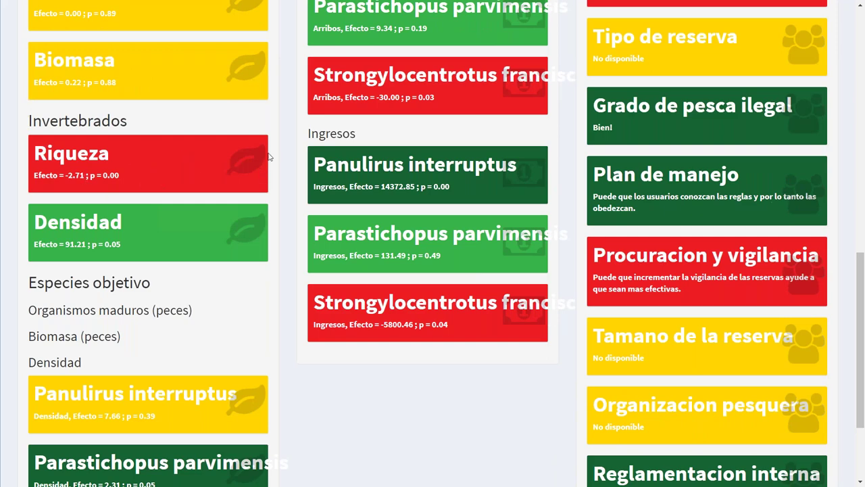
pyautogui.scroll(-3, 208, 88)
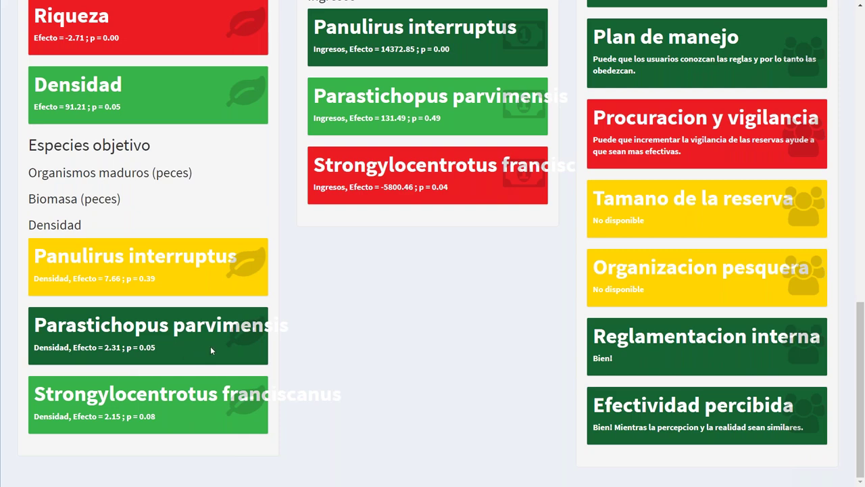
pyautogui.scroll(3, 211, 350)
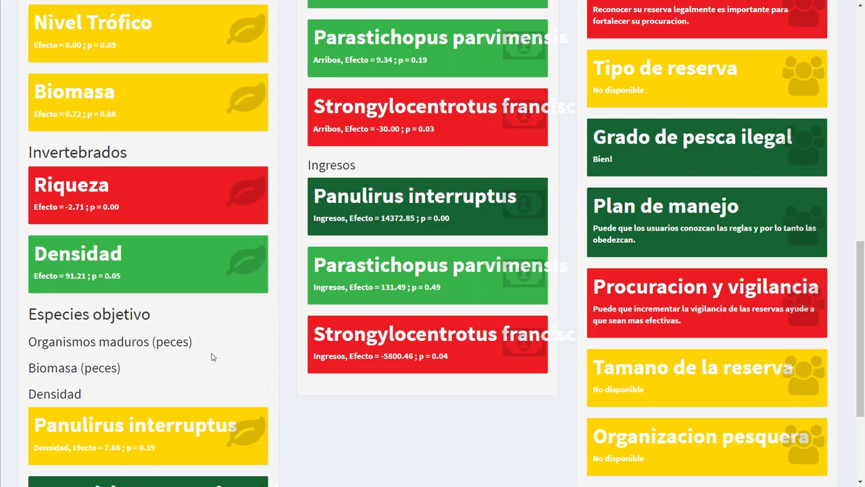
# Collapse the individual indicator lists for Biofisicos and Gobernanza.
pyautogui.scroll(6, 211, 354)
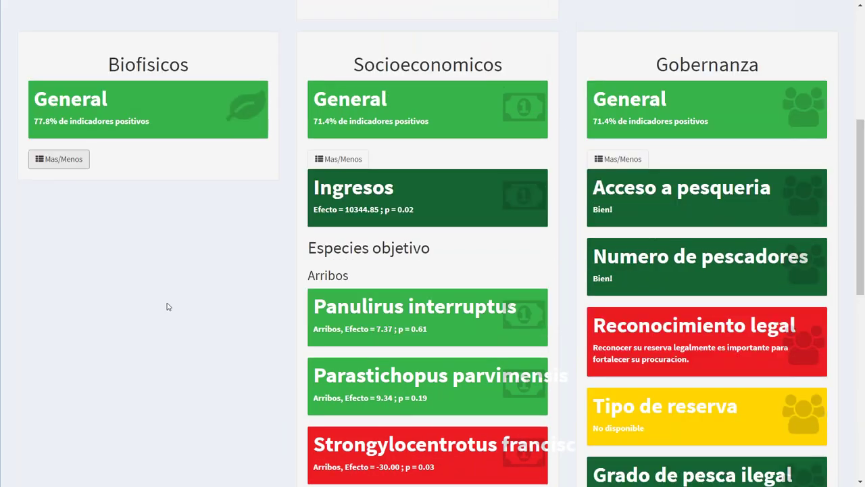
pyautogui.scroll(-1, 198, 276)
pyautogui.click(618, 102)
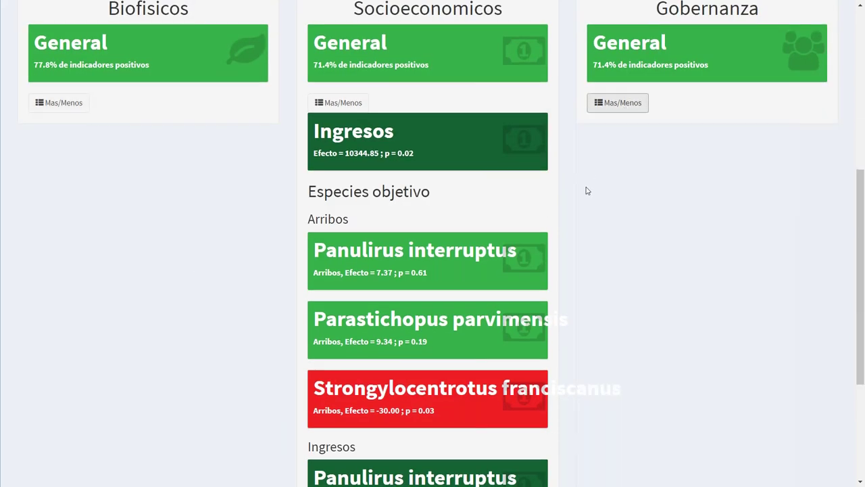
# Check the significance colour legend, collapse the Socioeconomicos indicator list and expand the Gobernanza one.
pyautogui.scroll(-1, 586, 190)
pyautogui.scroll(1, 586, 191)
pyautogui.scroll(1, 531, 215)
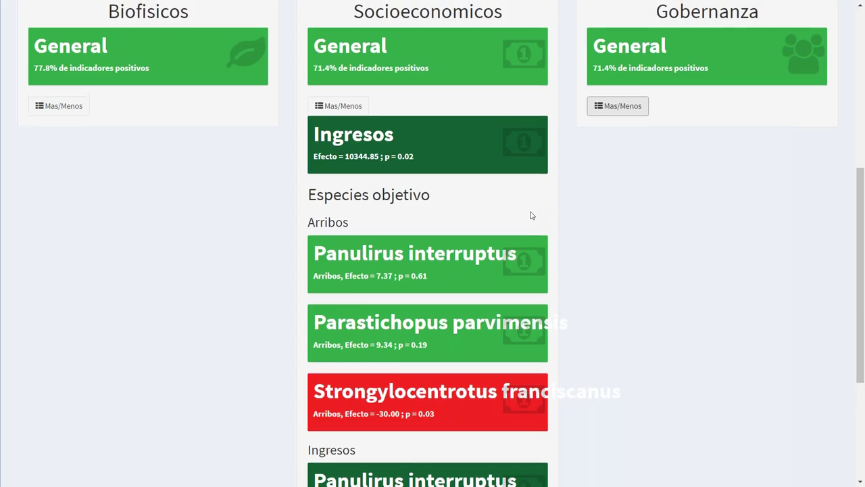
pyautogui.scroll(5, 531, 215)
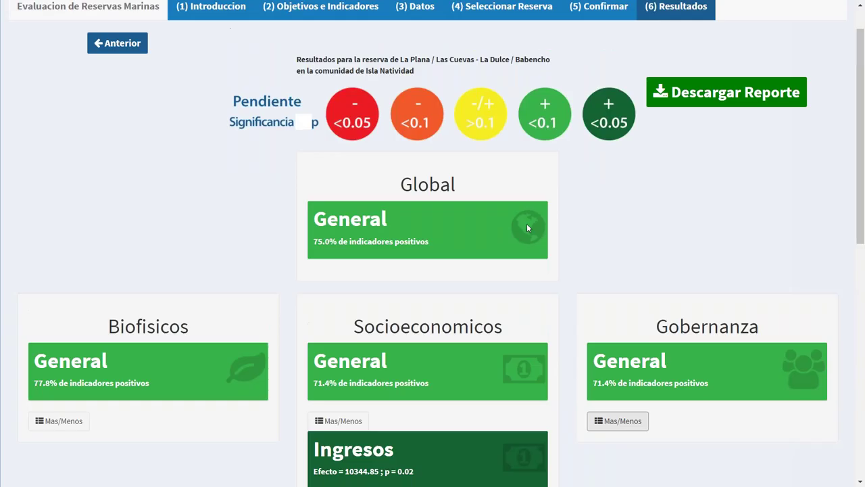
pyautogui.scroll(1, 527, 225)
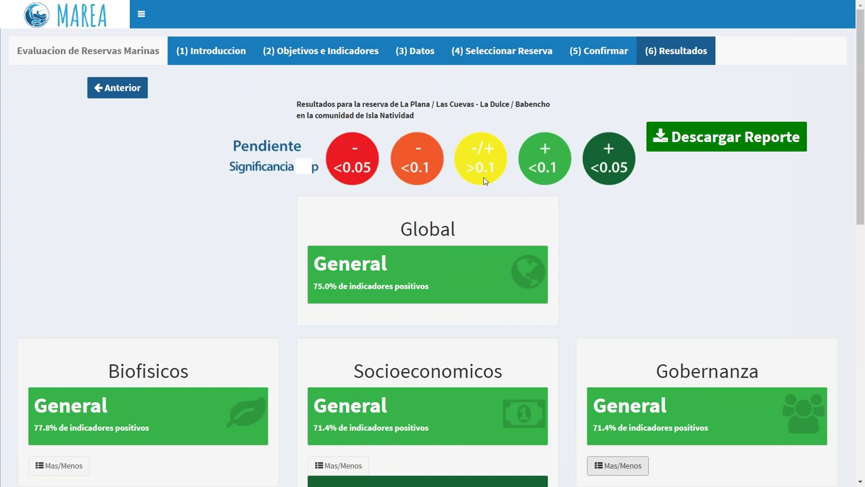
pyautogui.scroll(-3, 483, 177)
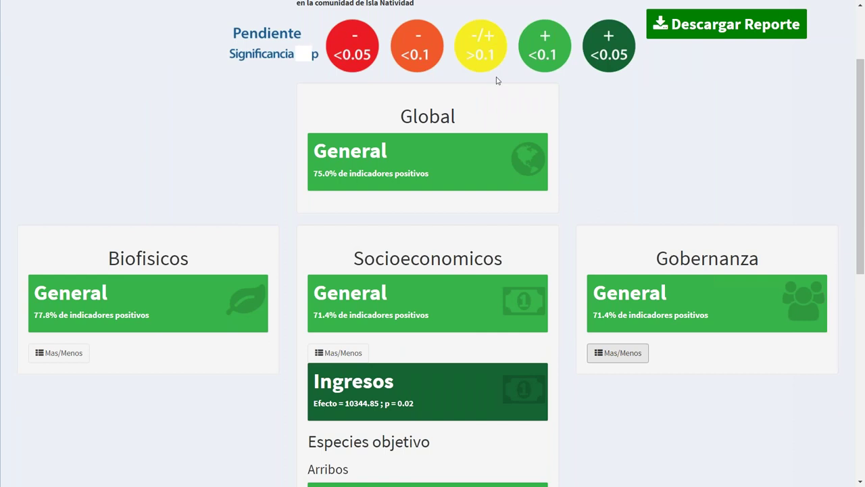
pyautogui.scroll(-1, 494, 83)
pyautogui.click(335, 295)
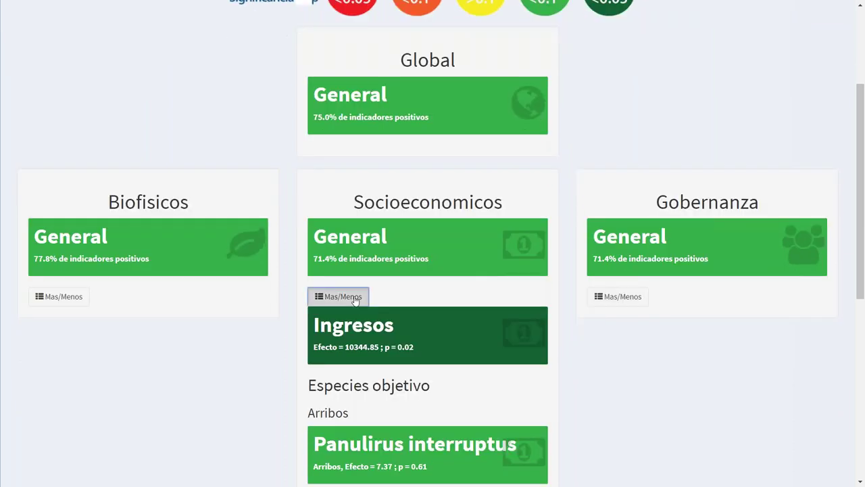
pyautogui.click(617, 445)
pyautogui.scroll(-3, 572, 241)
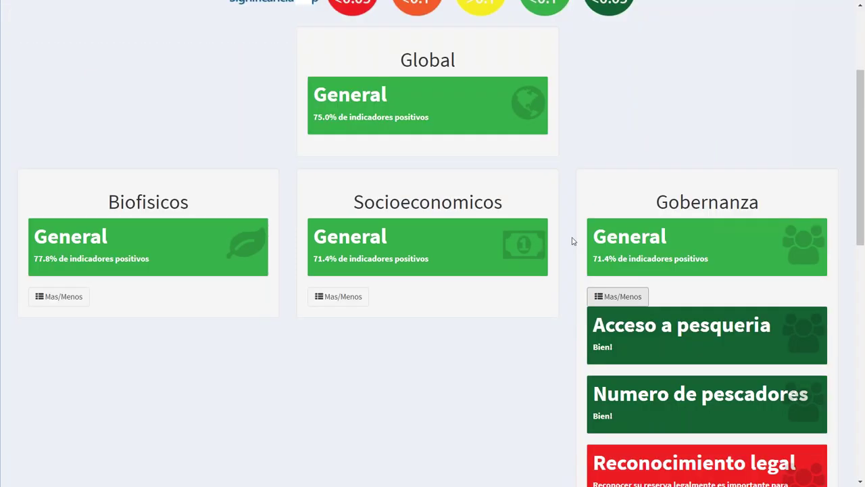
# Review the Gobernanza indicators, including Acceso a pesqueria and Reconocimiento legal, and collapse their list.
pyautogui.scroll(-2, 573, 241)
pyautogui.scroll(1, 572, 242)
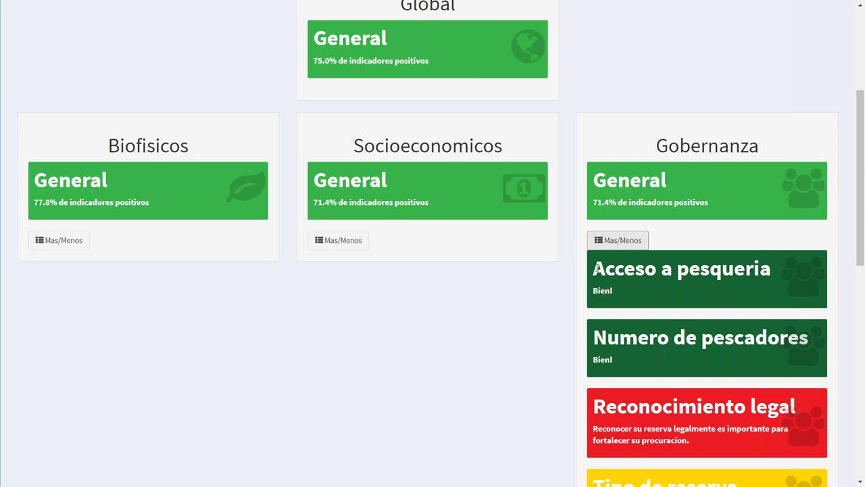
pyautogui.scroll(-2, 607, 290)
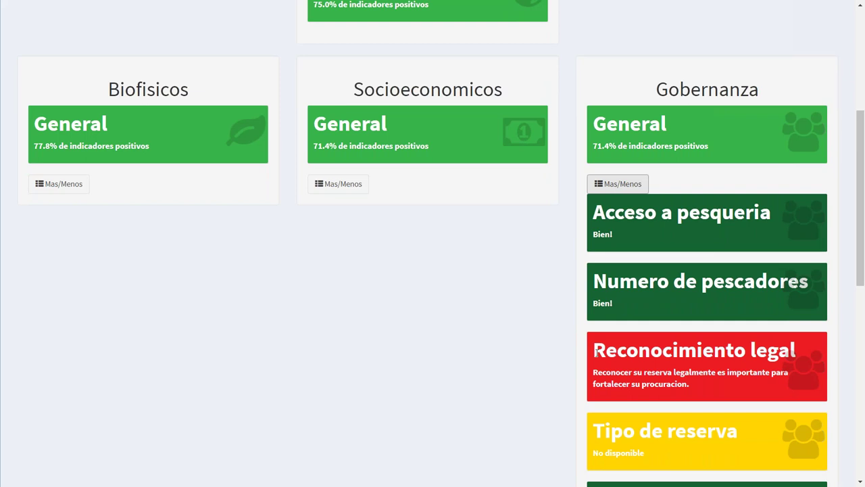
pyautogui.moveTo(595, 350); pyautogui.dragTo(613, 358)
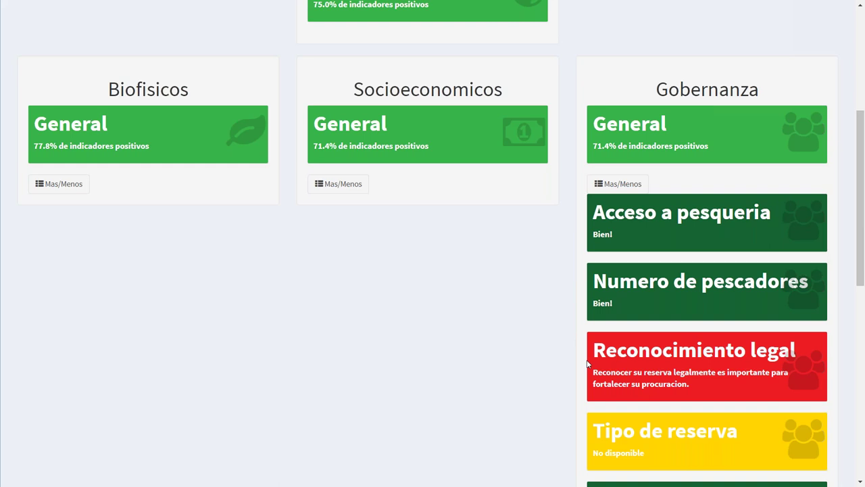
pyautogui.click(609, 184)
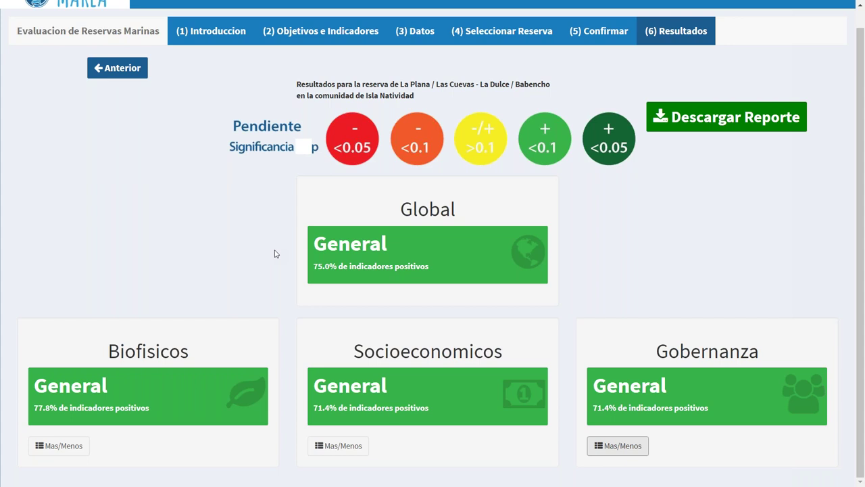
# Download the evaluation report as the PDF ReporteTURFeffect (2) in the EBMtools folder and open it.
pyautogui.scroll(1, 275, 253)
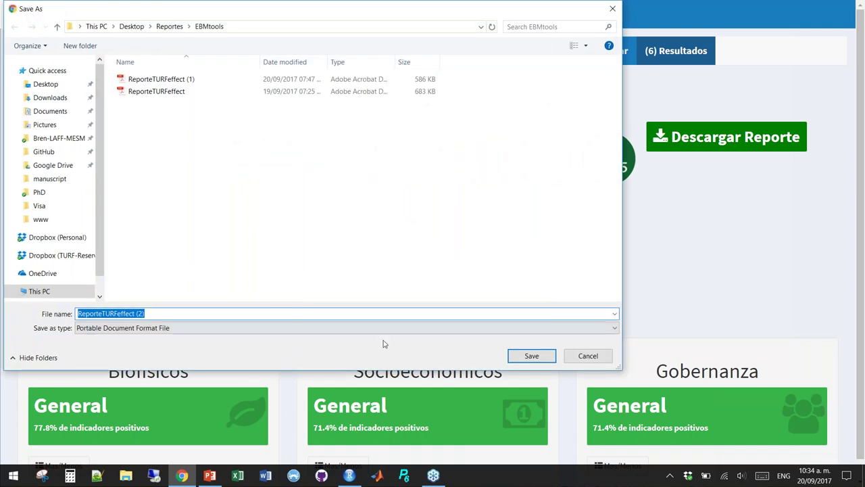
pyautogui.click(524, 360)
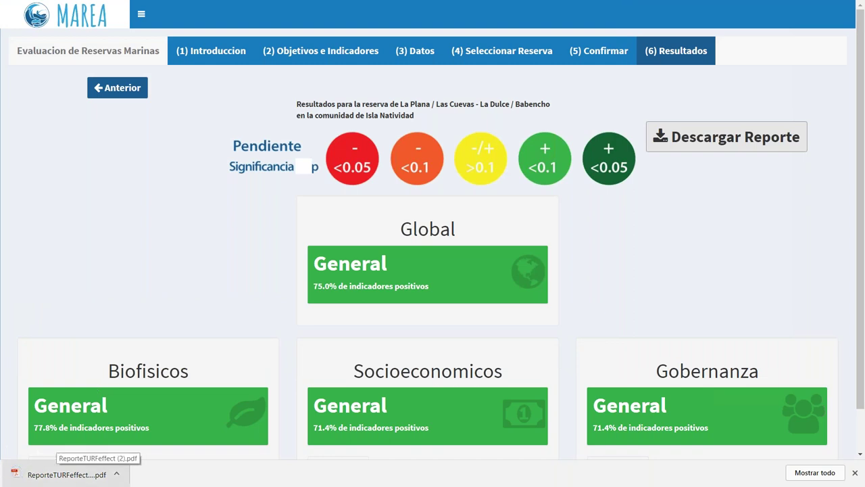
pyautogui.click(67, 474)
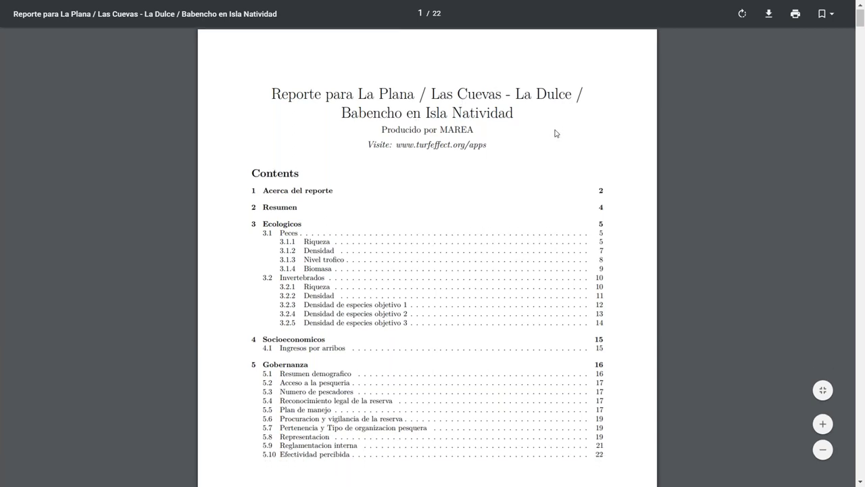
# Read the report's table of contents and the Acerca del reporte section with its legend and model descriptions.
pyautogui.scroll(-1, 392, 158)
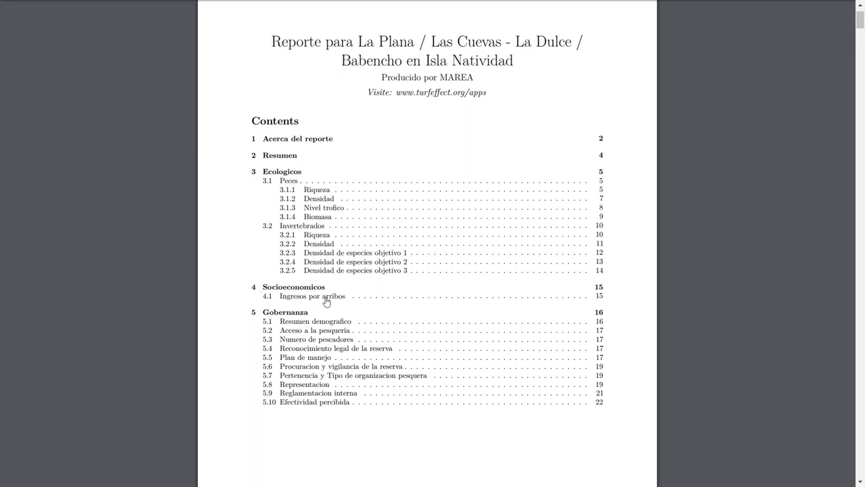
pyautogui.scroll(-3, 343, 289)
pyautogui.scroll(2, 343, 288)
pyautogui.scroll(1, 335, 259)
pyautogui.scroll(-5, 329, 309)
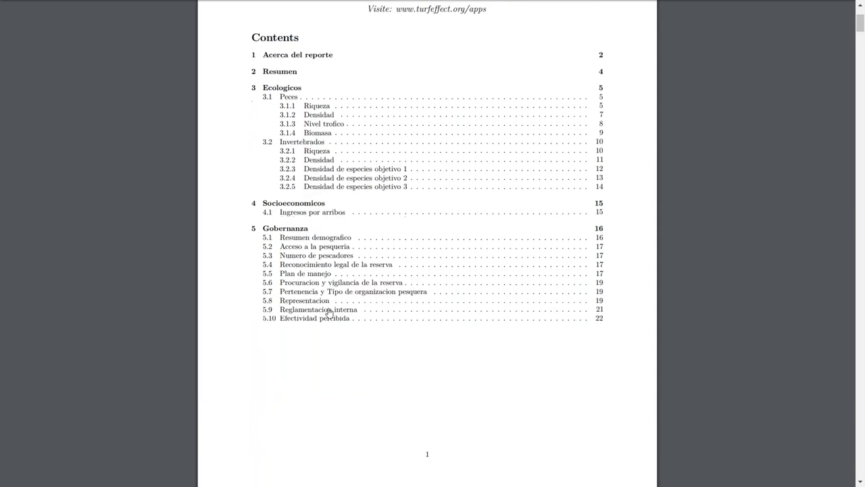
pyautogui.scroll(-2, 329, 308)
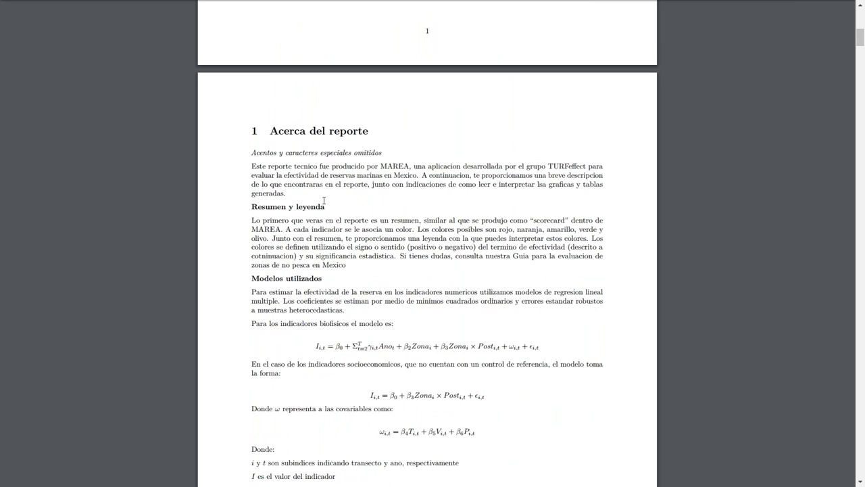
pyautogui.scroll(-2, 324, 200)
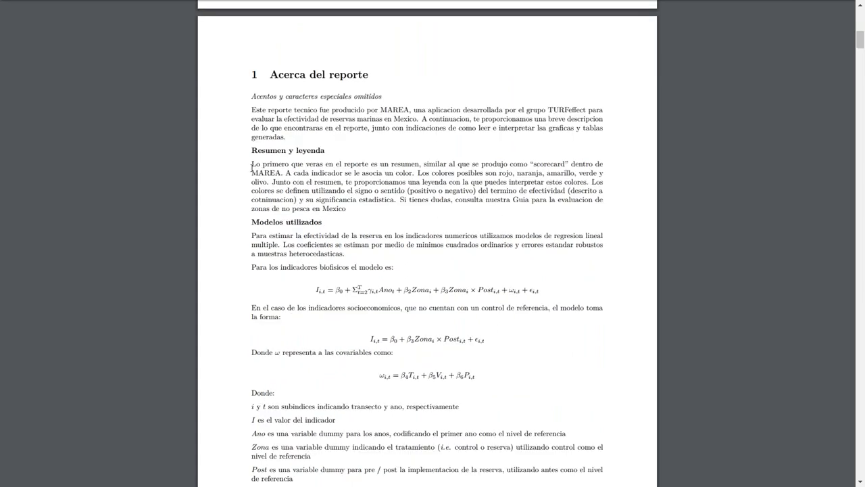